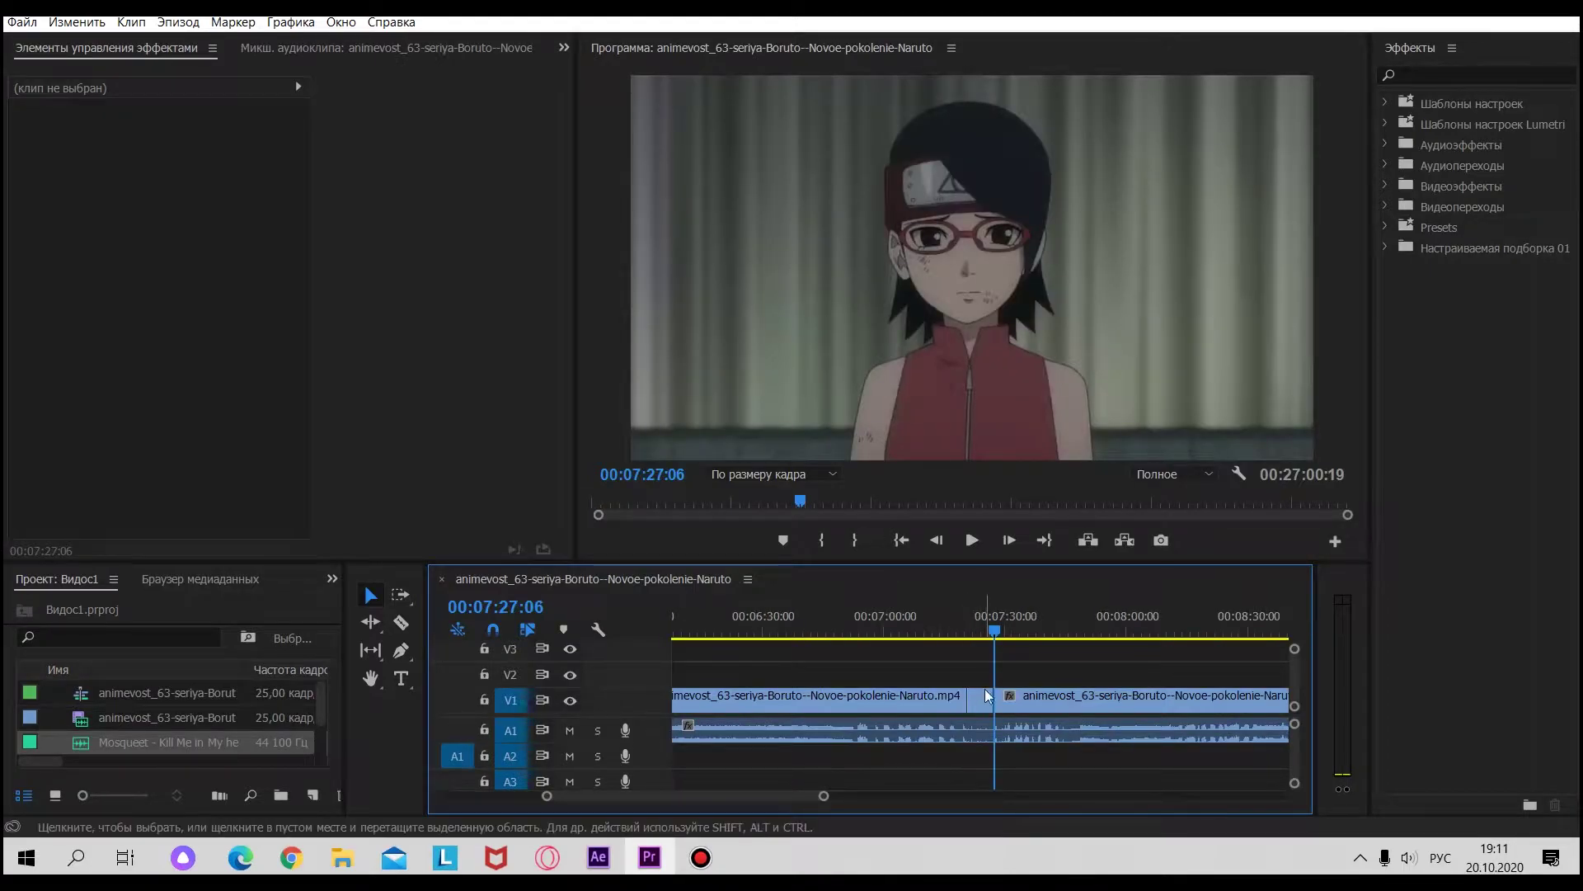
# - Move the short cut-out clip before the playhead toward the start of the V1 video track and play the assembled clips
pyautogui.moveTo(983, 700); pyautogui.dragTo(683, 701)
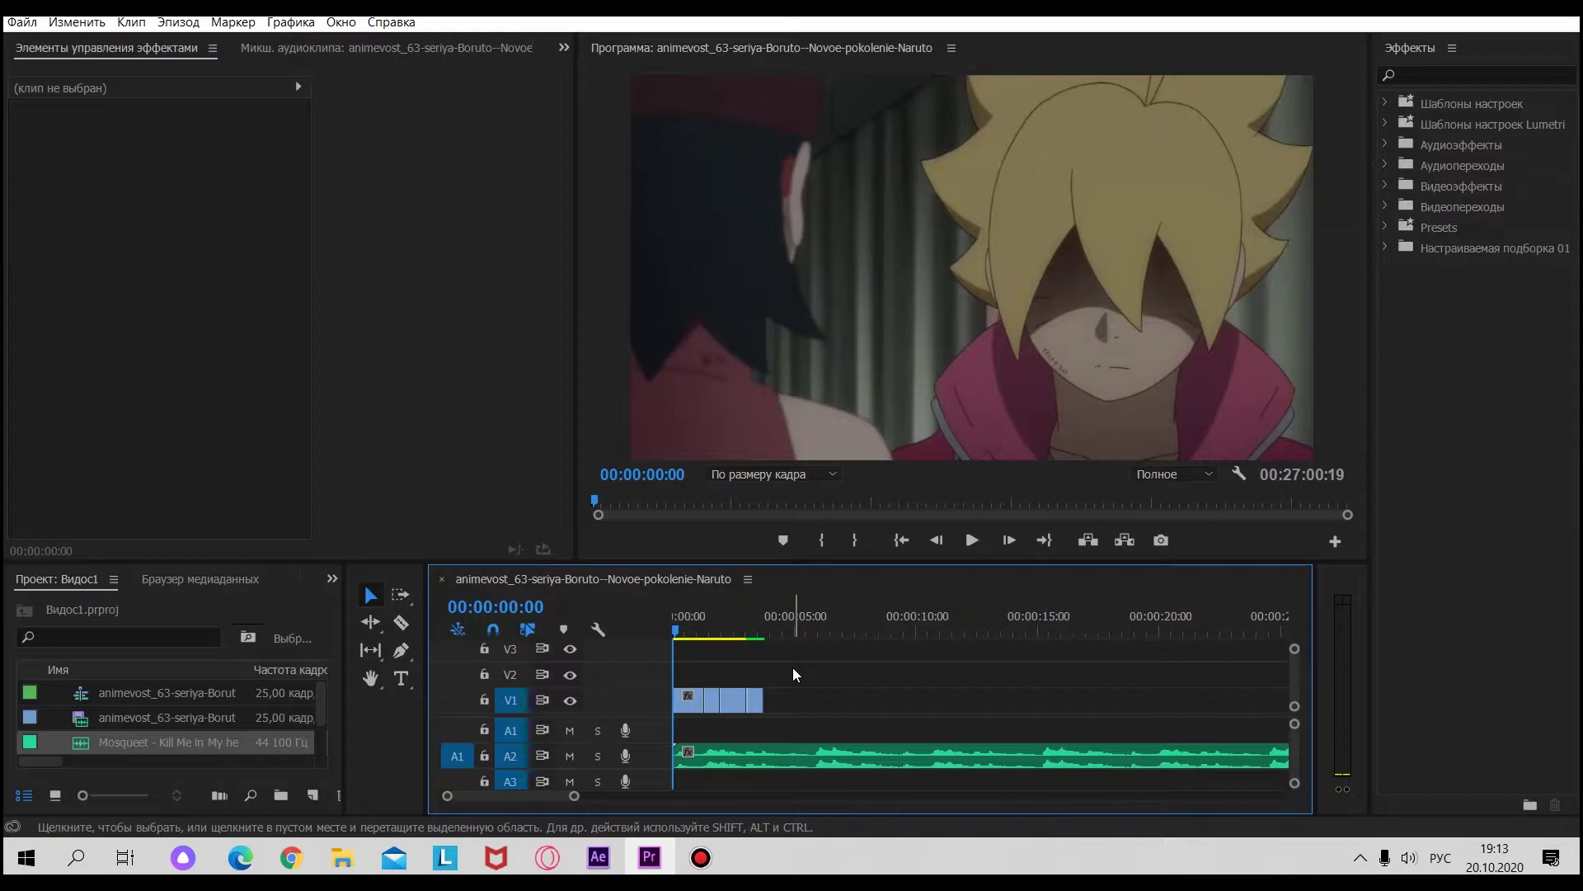
pyautogui.press('space')
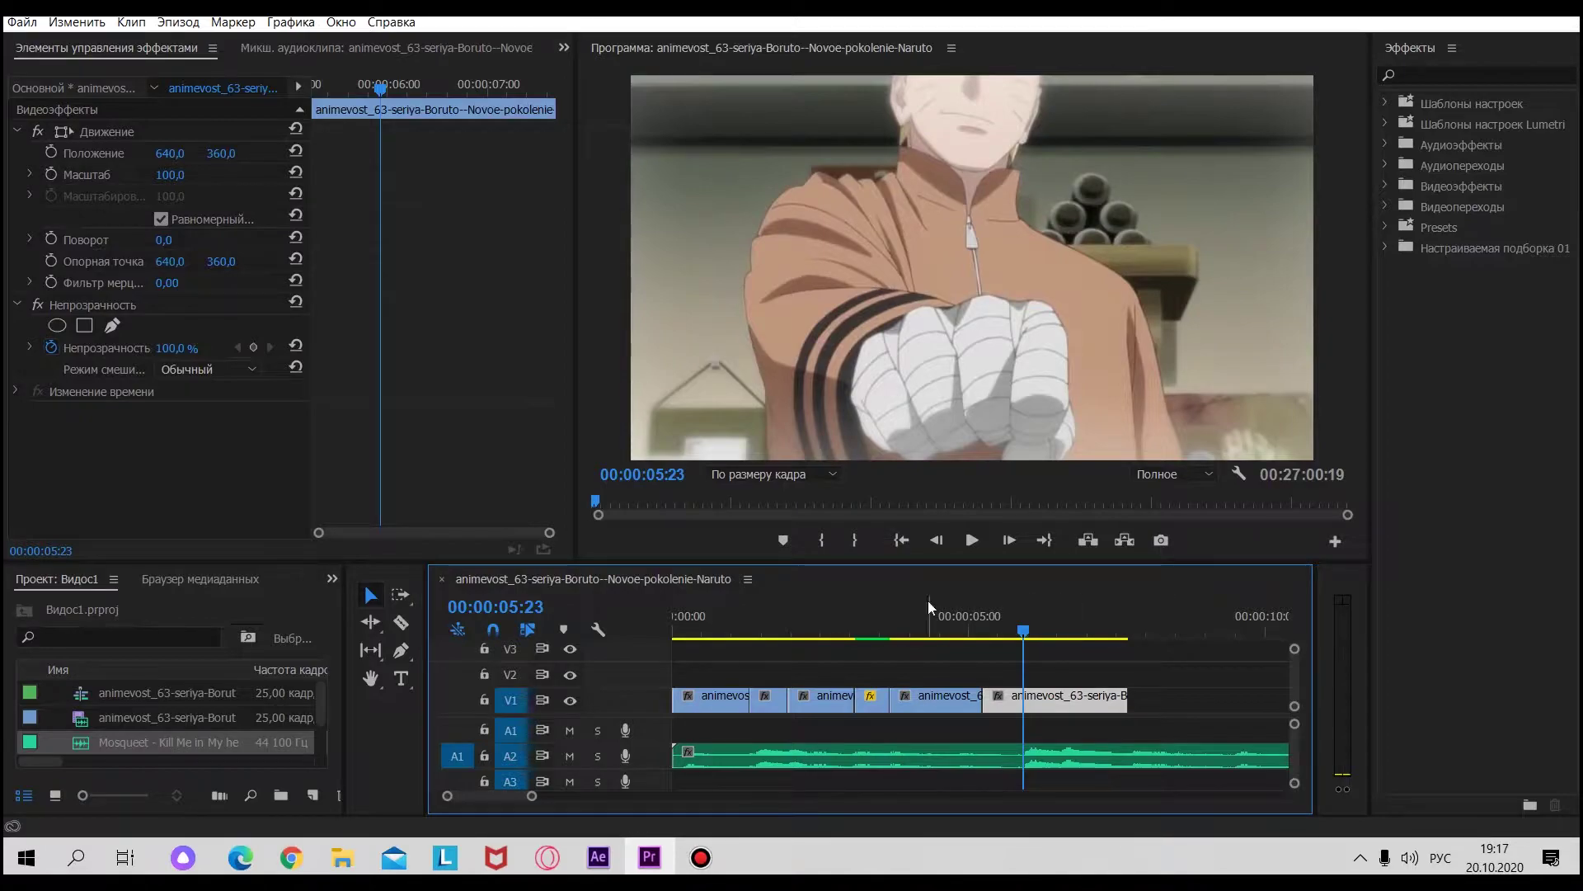
# - Play the first second of the montage from the start of the sequence
pyautogui.press('Home')
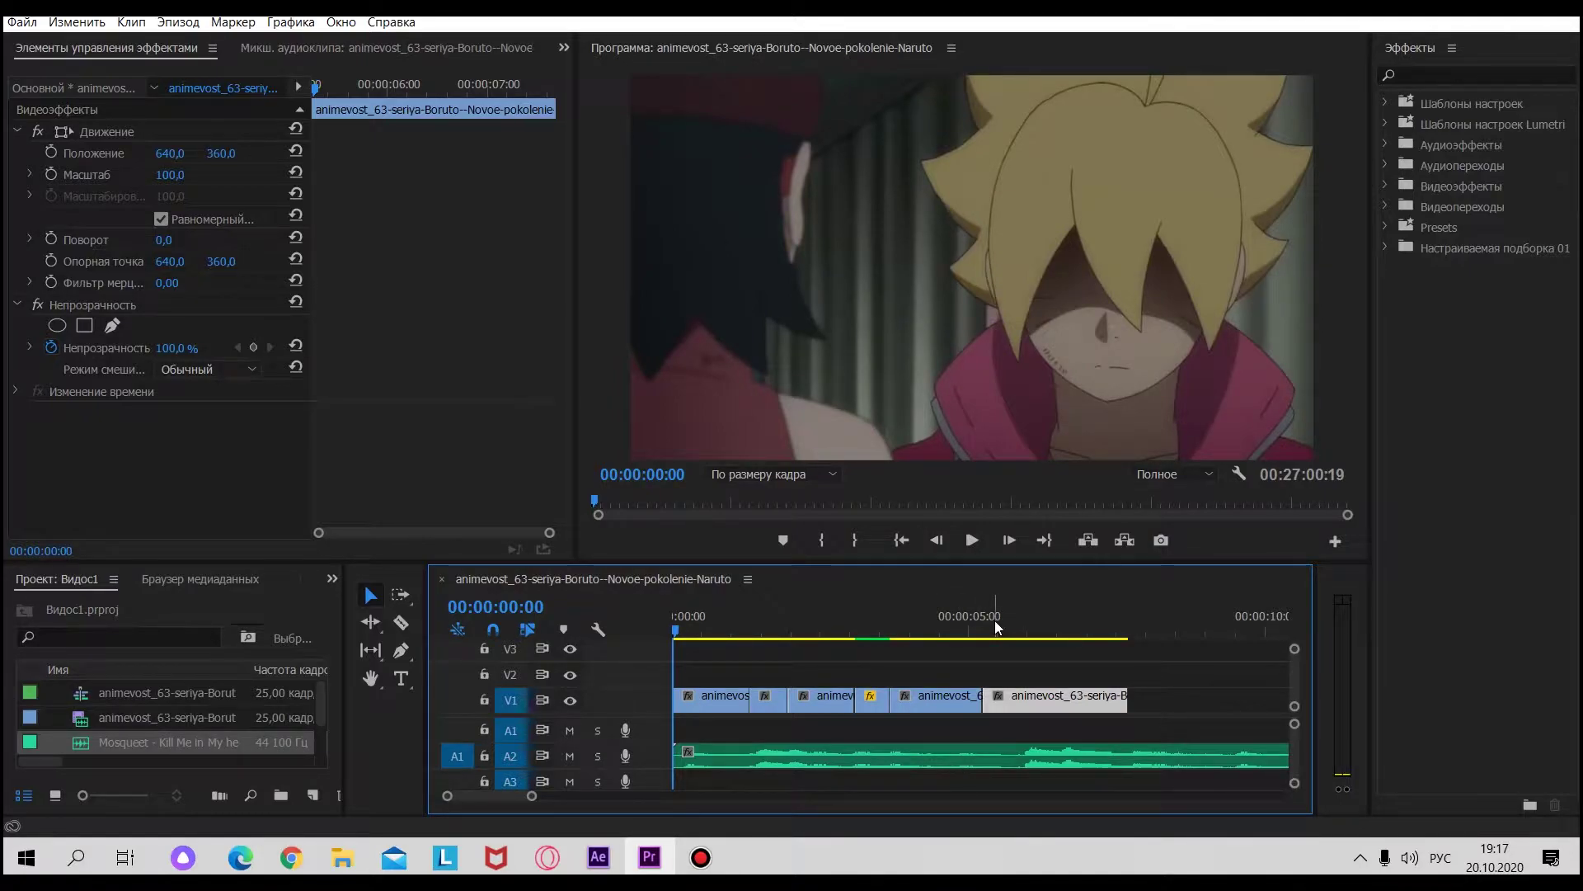
pyautogui.press('space')
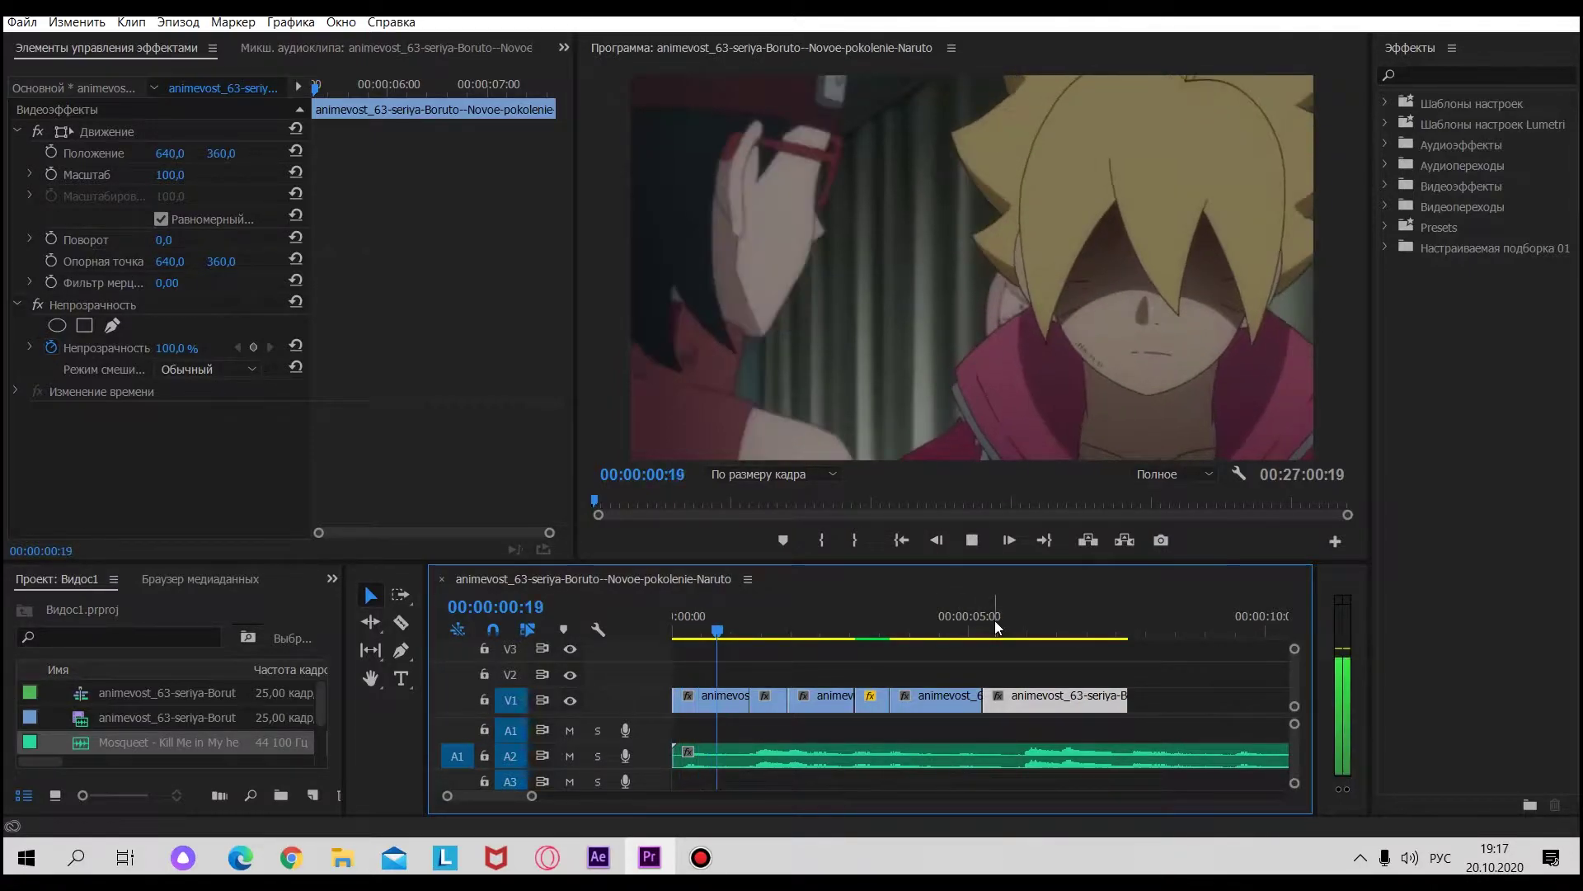
pyautogui.press('space')
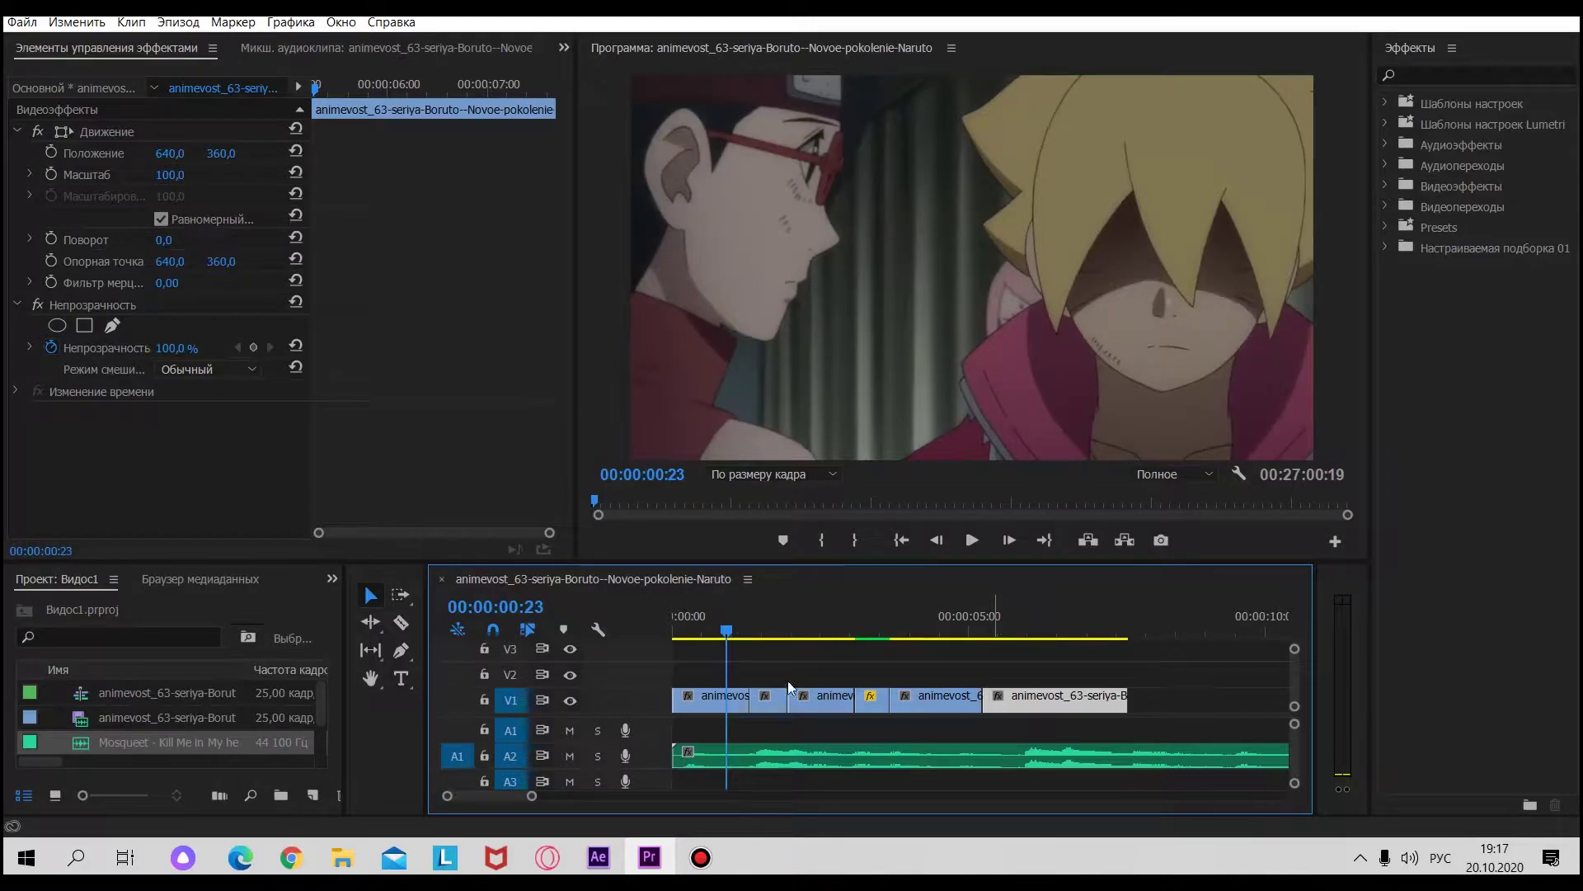
# - Set the program preview's playback resolution to 1/4 and play the montage on through its last clip
pyautogui.click(1175, 474)
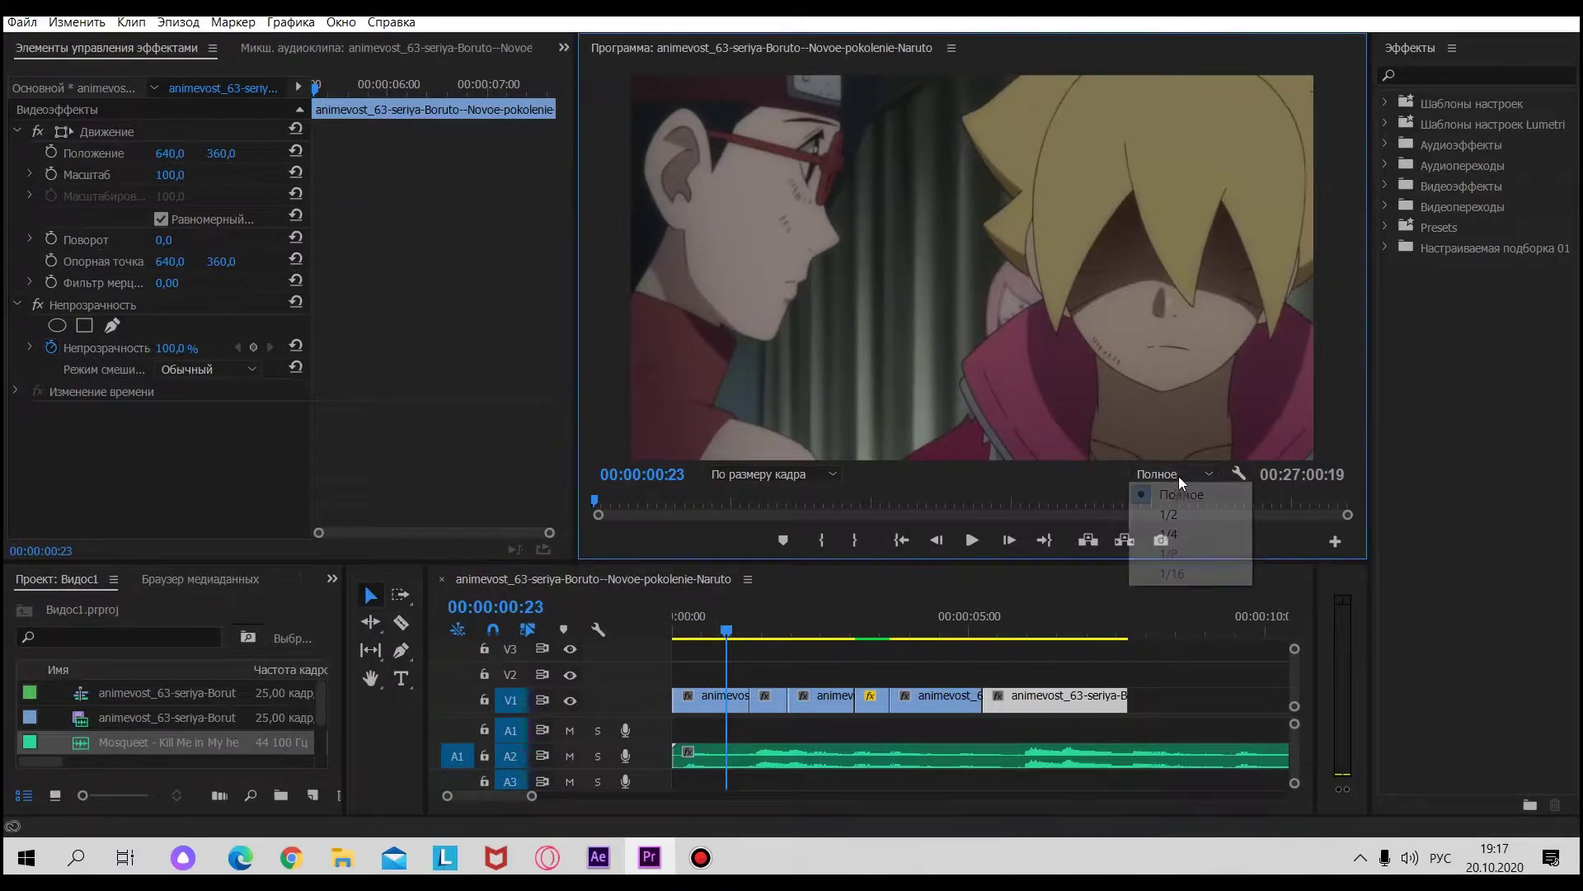
pyautogui.click(1148, 541)
pyautogui.press('space')
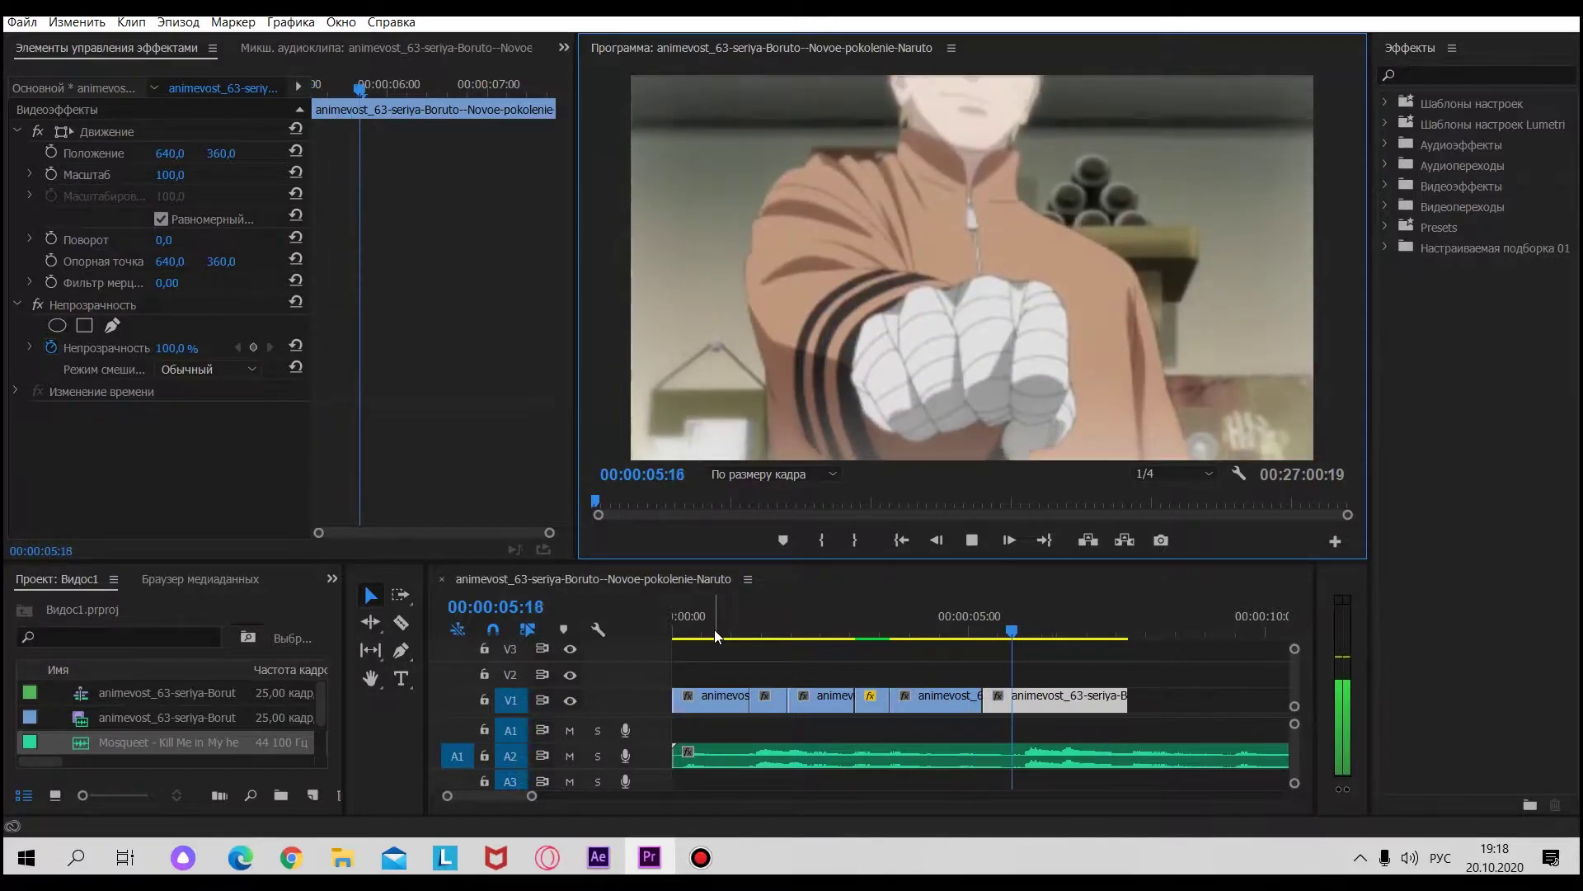
pyautogui.press('space')
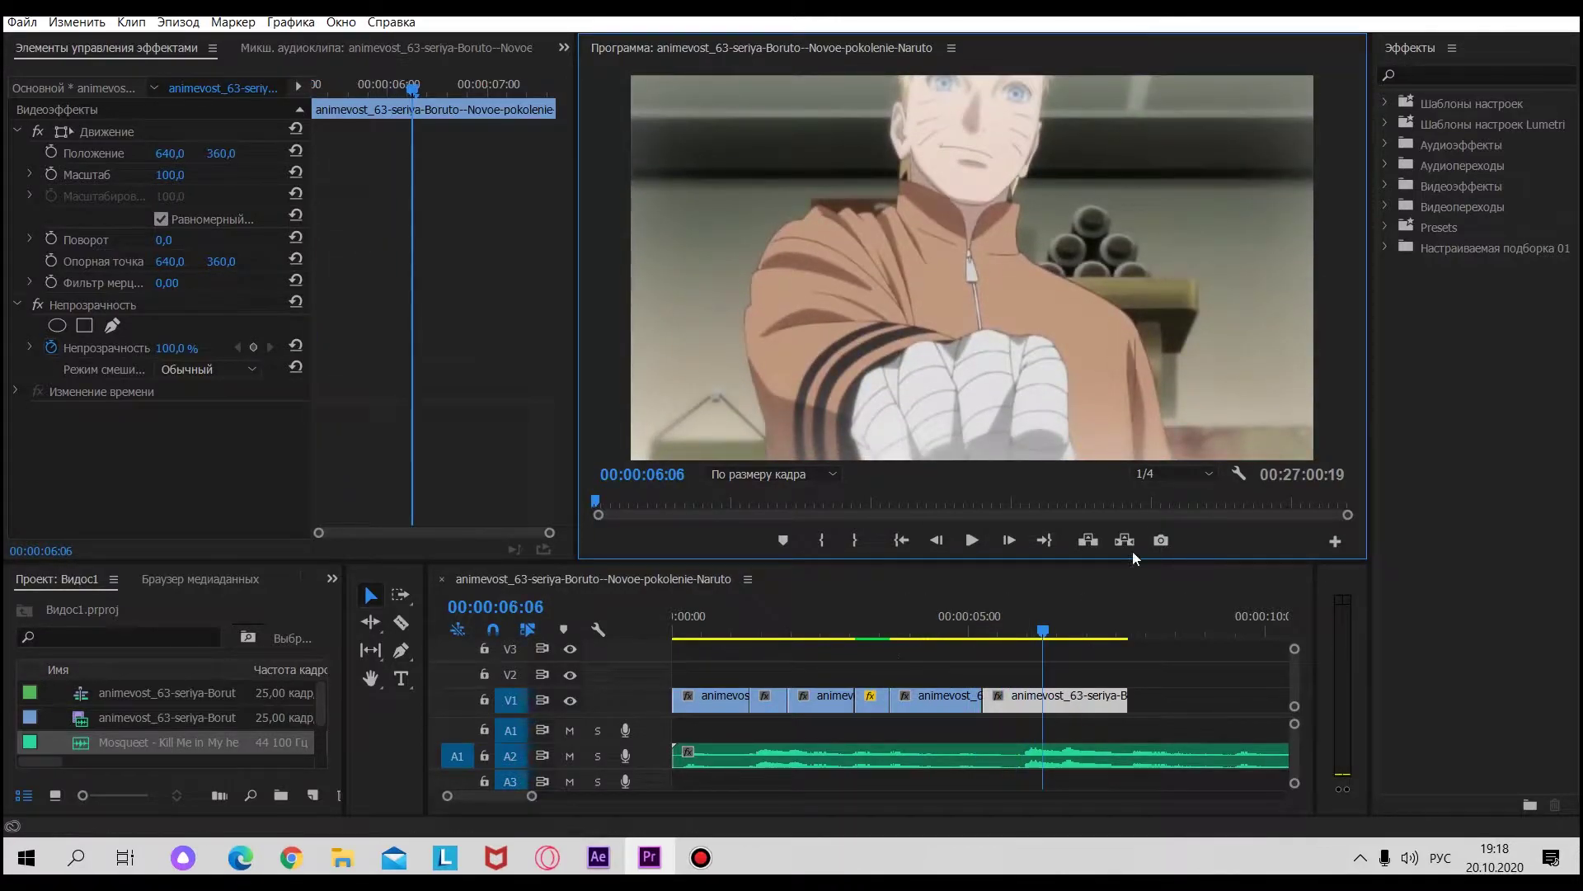
# - Set the speed of the second-to-last montage clip on V1 to 115%
pyautogui.click(957, 637)
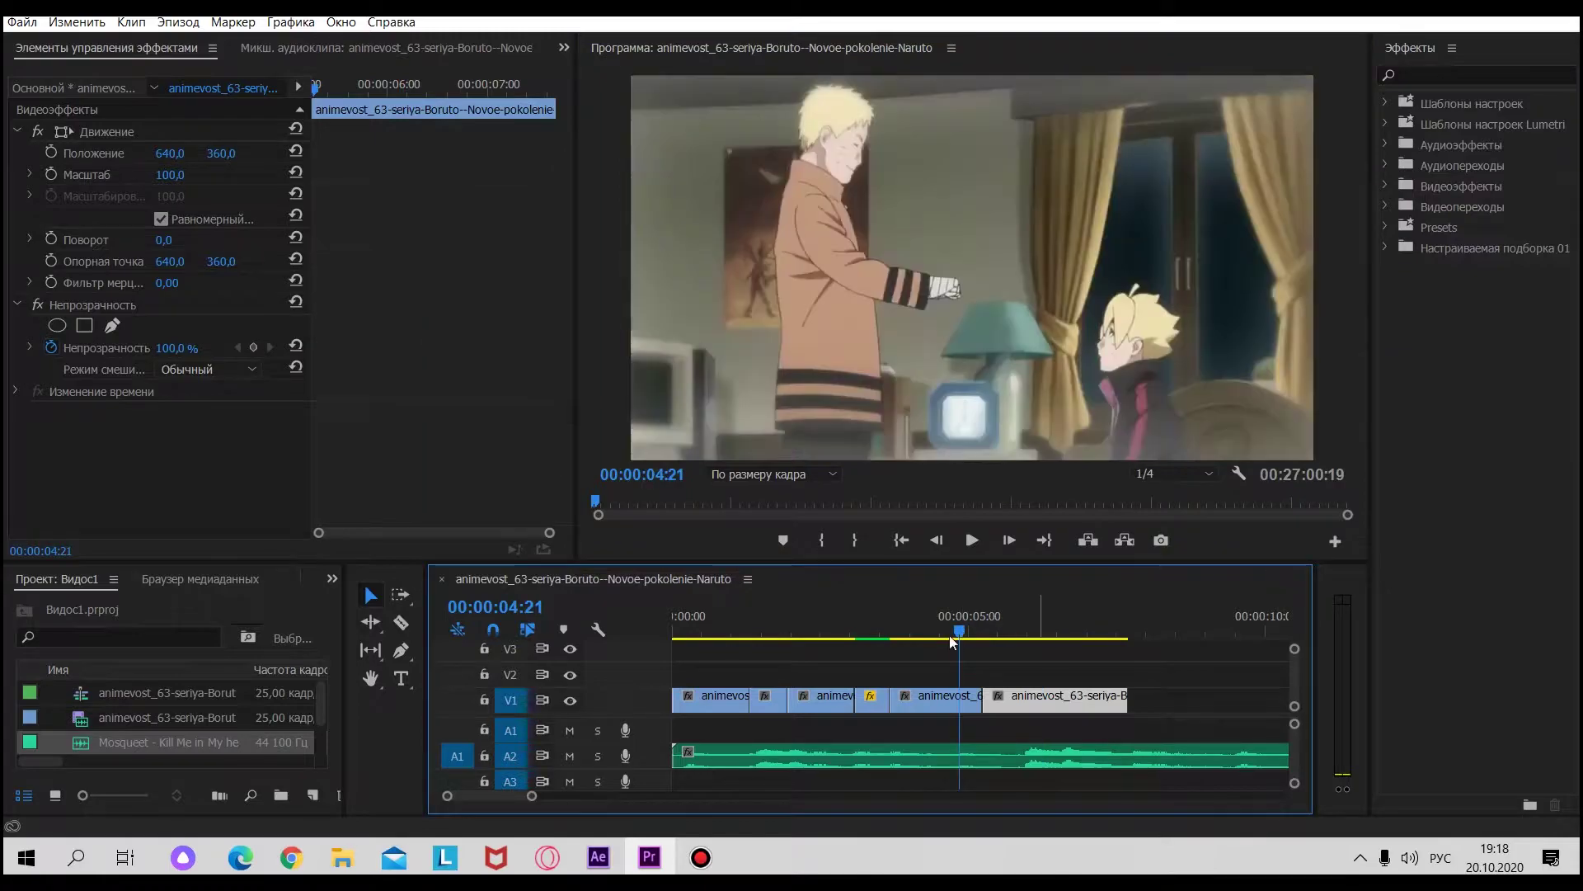
pyautogui.rightClick(949, 697)
pyautogui.click(1072, 504)
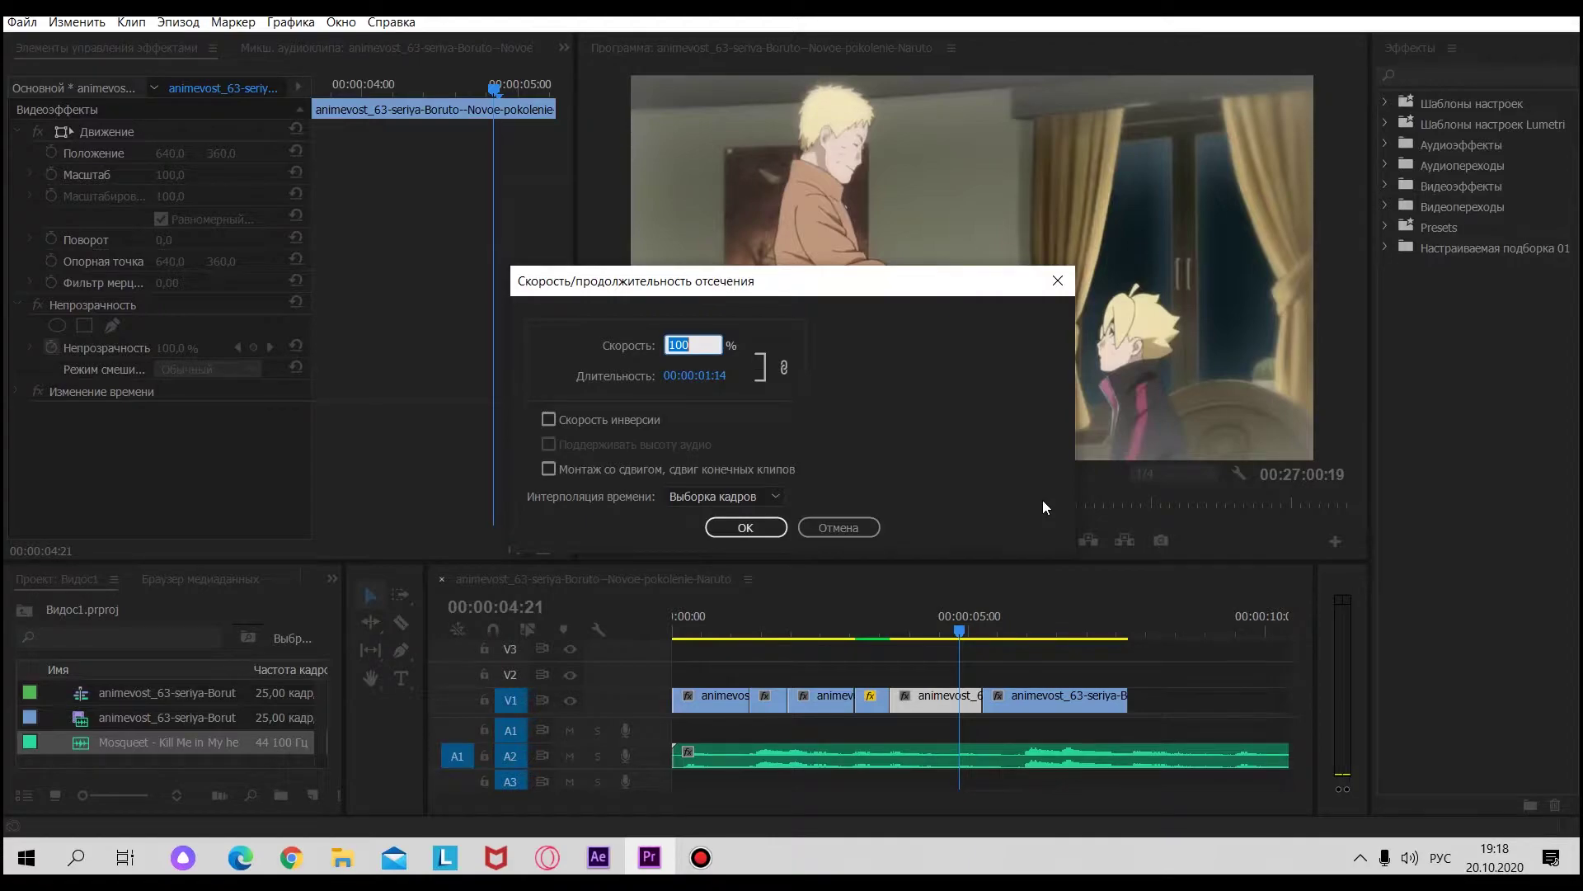
pyautogui.write('115')
pyautogui.click(729, 529)
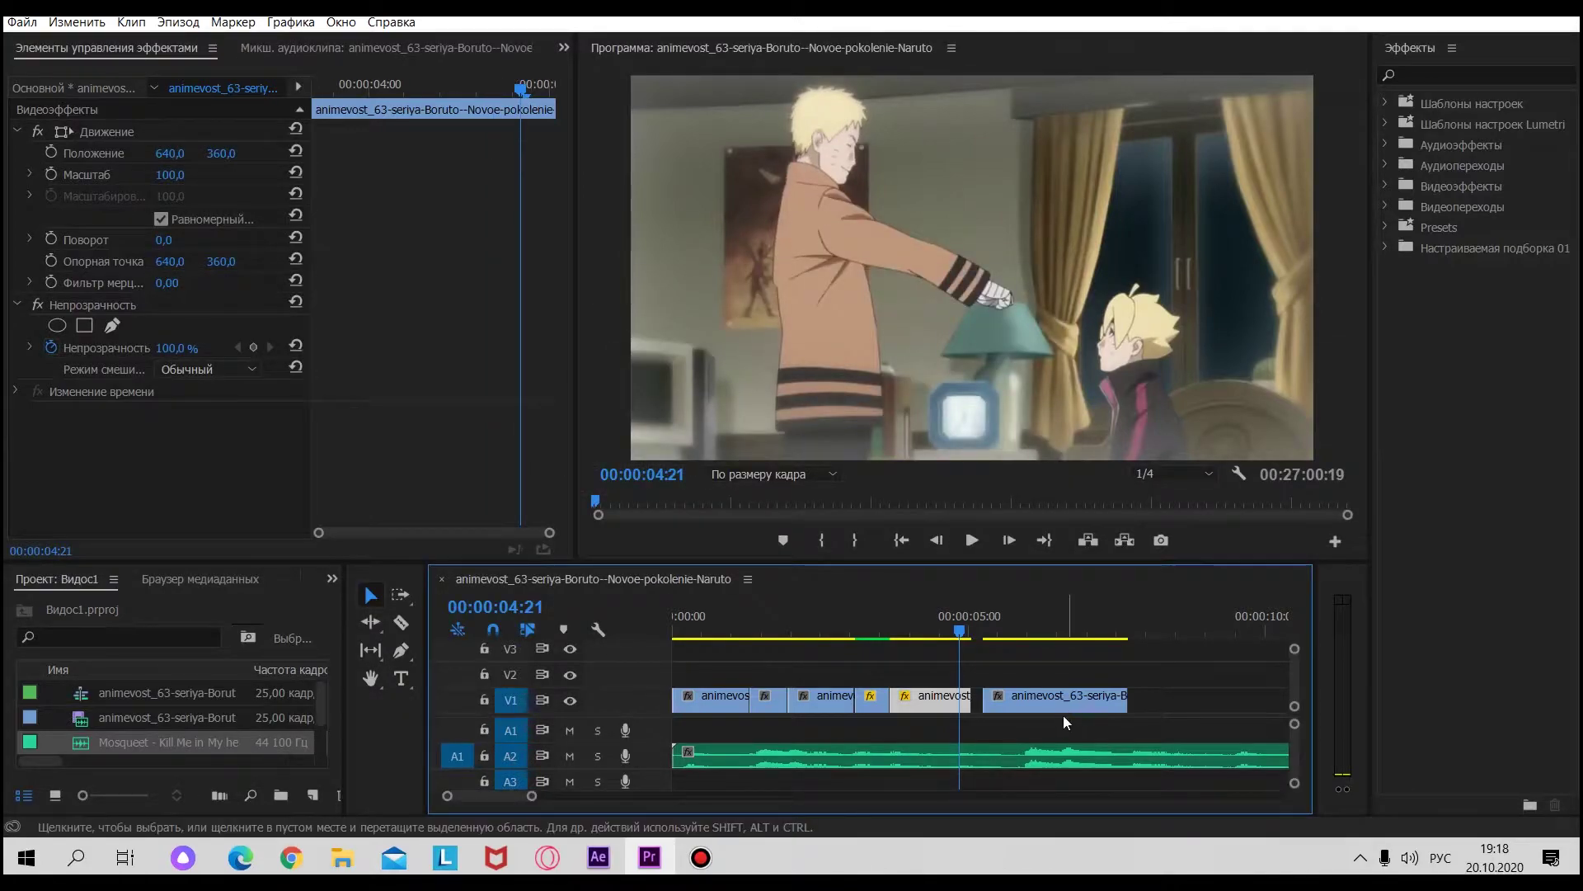
# - Move the last montage clip back against the sped-up clip to close the gap, and play across the join
pyautogui.click(1027, 703)
pyautogui.moveTo(1027, 702); pyautogui.dragTo(1015, 702)
pyautogui.click(936, 620)
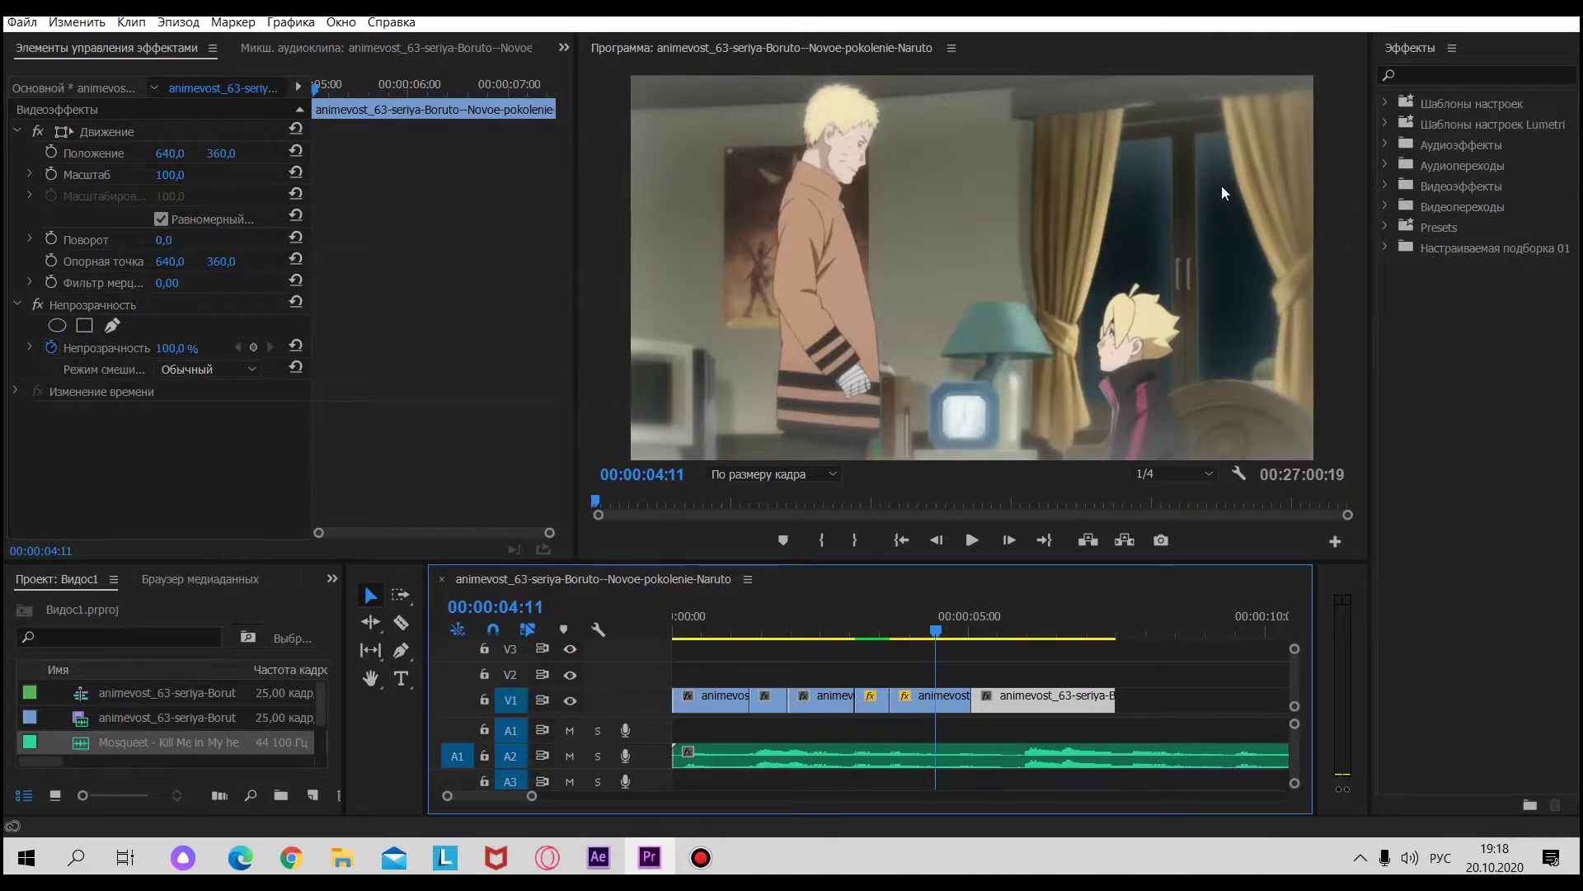
pyautogui.click(1425, 63)
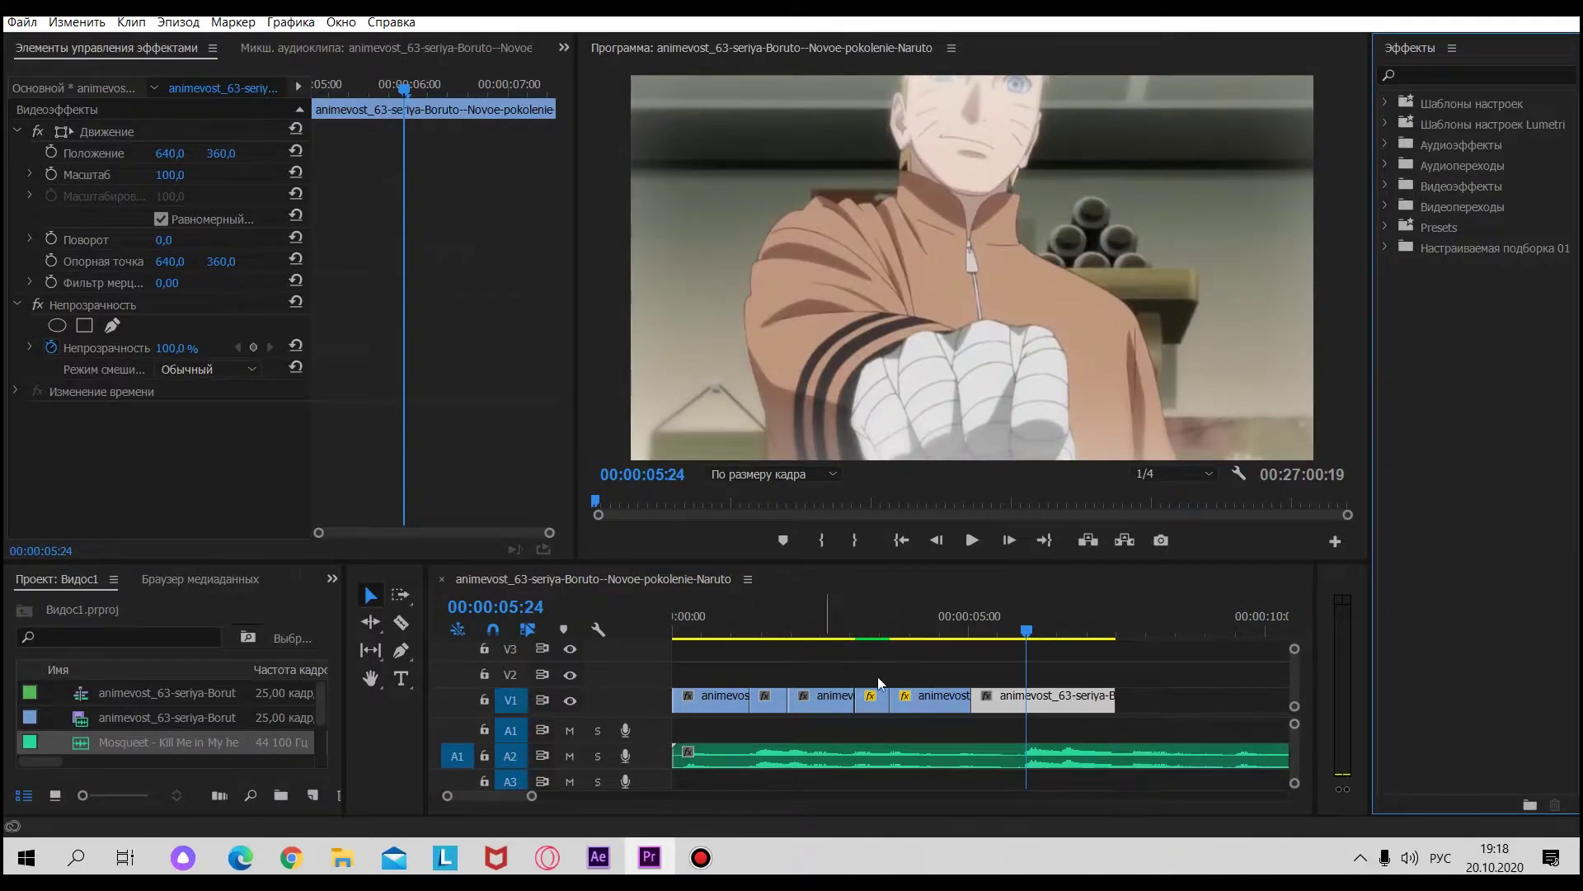
# - Check the extent of the assembled montage against the music track and save the project
pyautogui.click(530, 797)
pyautogui.press('\\')
pyautogui.press('-')
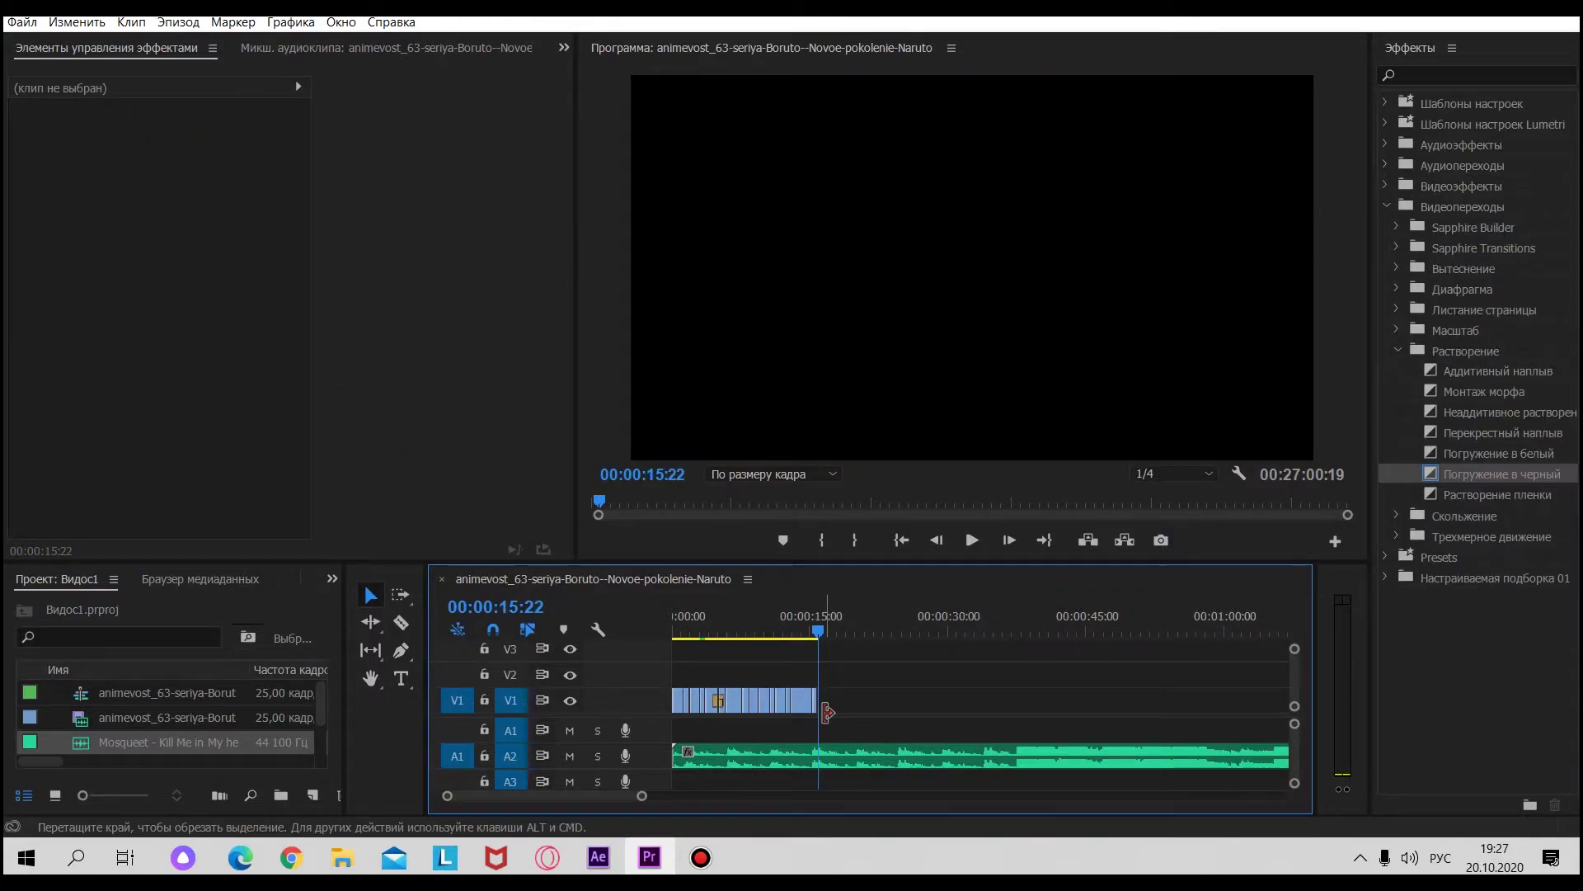
pyautogui.moveTo(641, 796); pyautogui.dragTo(603, 796)
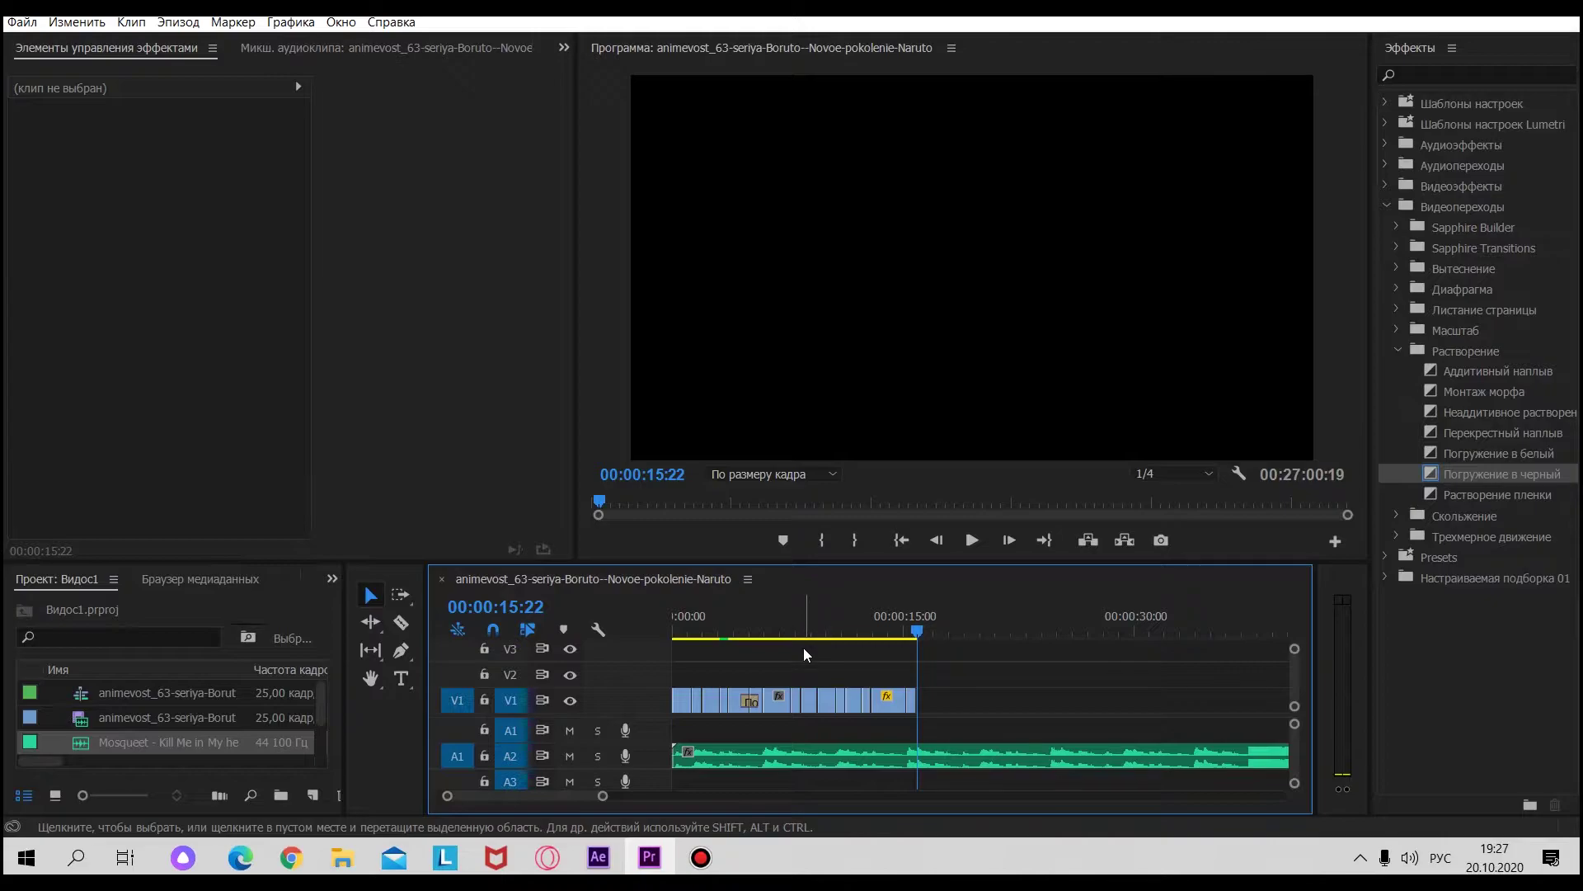
pyautogui.moveTo(601, 803); pyautogui.dragTo(711, 797)
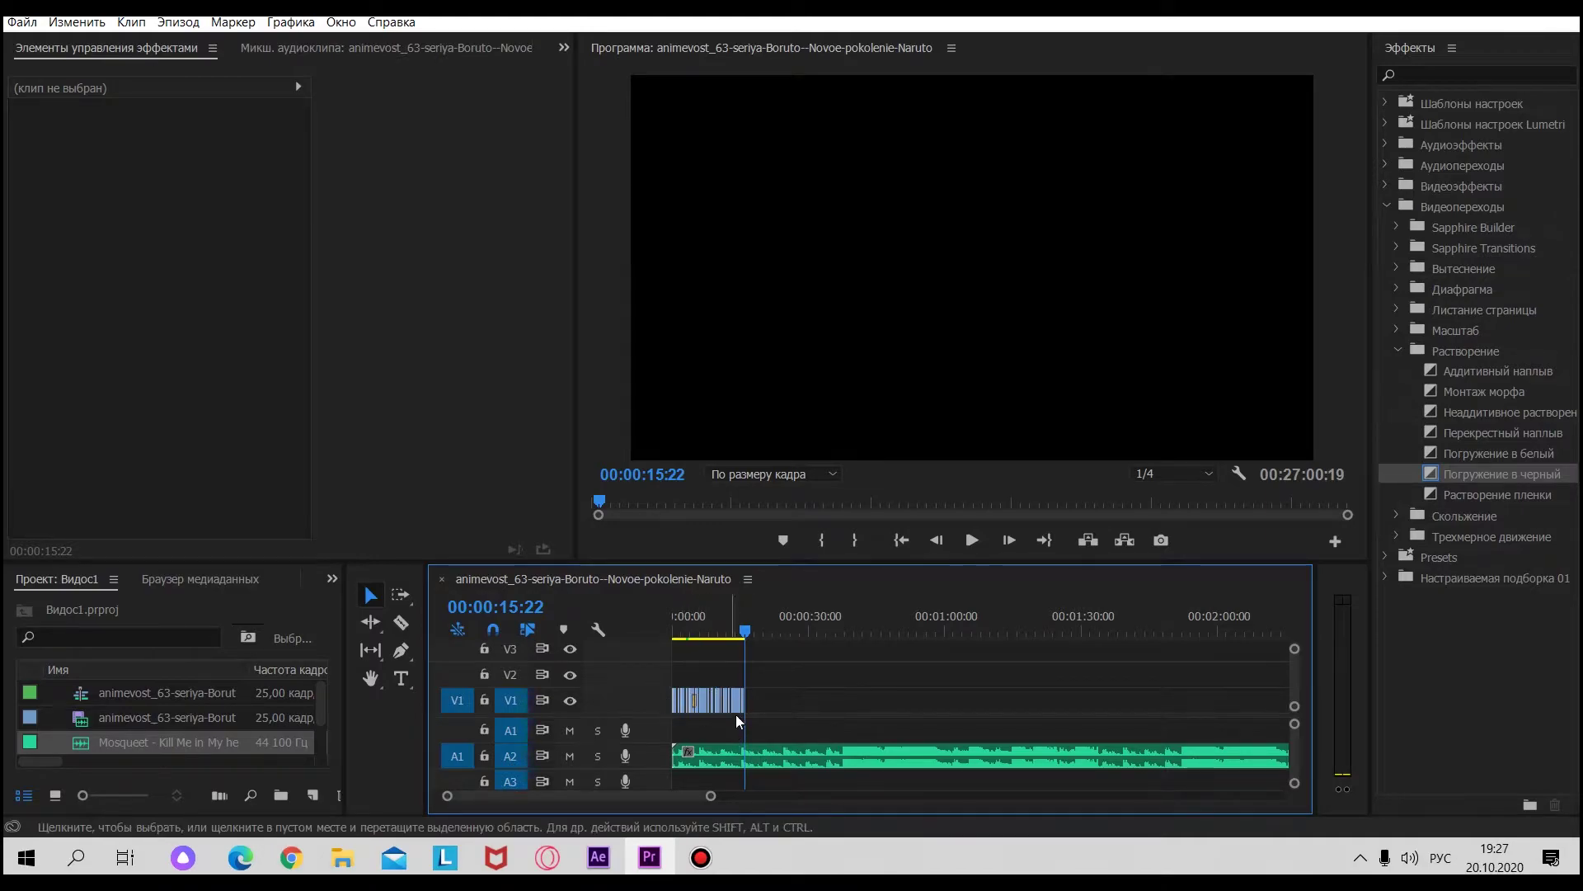
pyautogui.hotkey('ctrl', 's')
# - Play the fist-bump ending of the montage around 00:00:13:15 forward and backward to review its cuts
pyautogui.moveTo(709, 796); pyautogui.dragTo(622, 796)
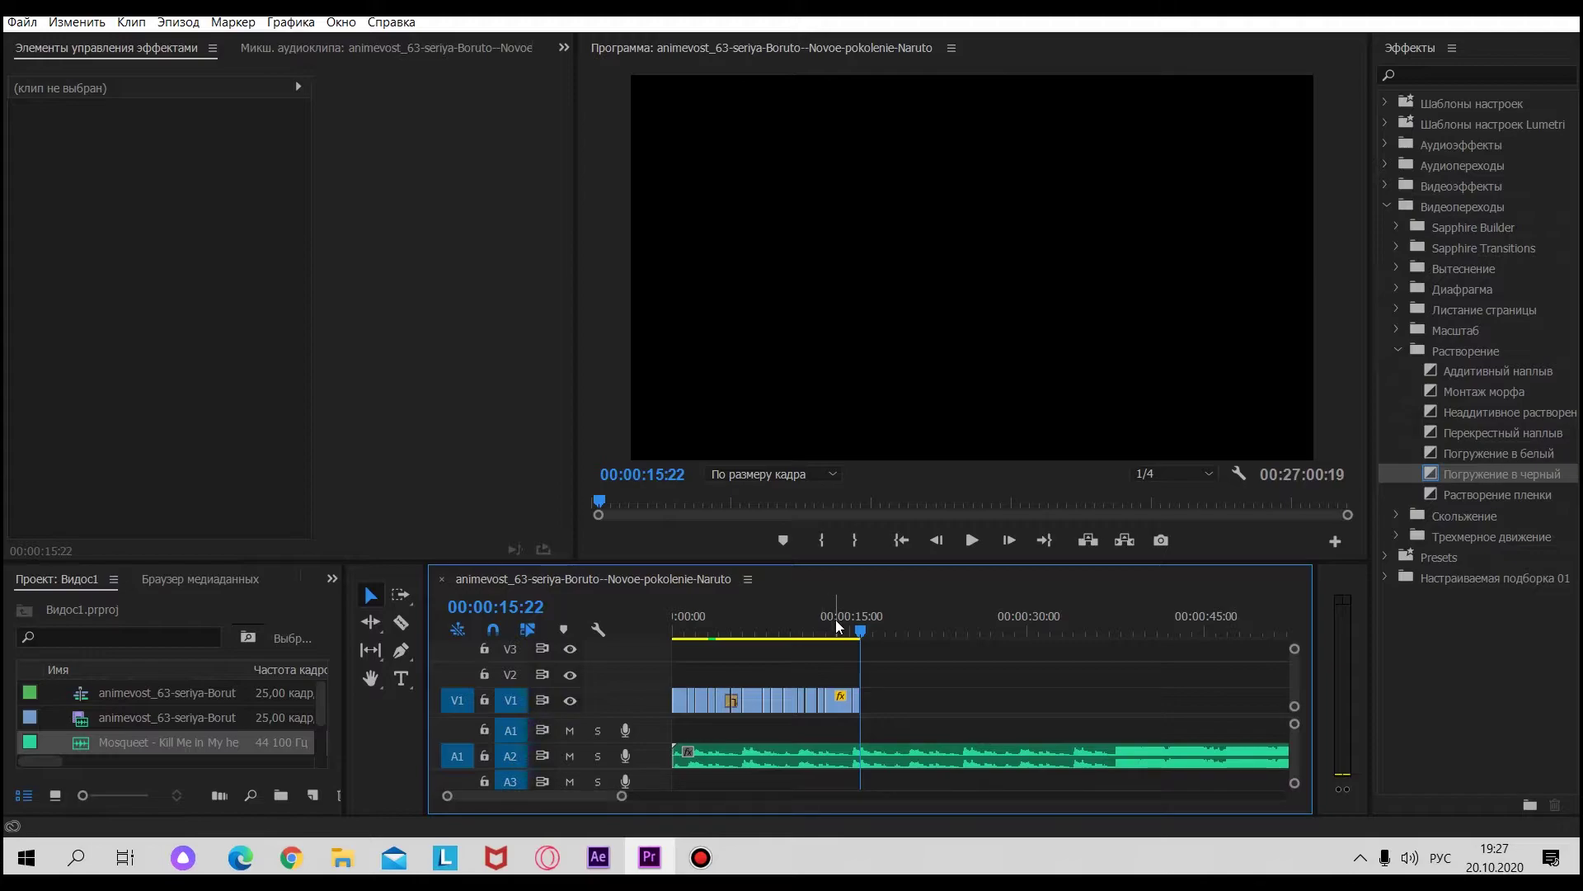
pyautogui.click(835, 620)
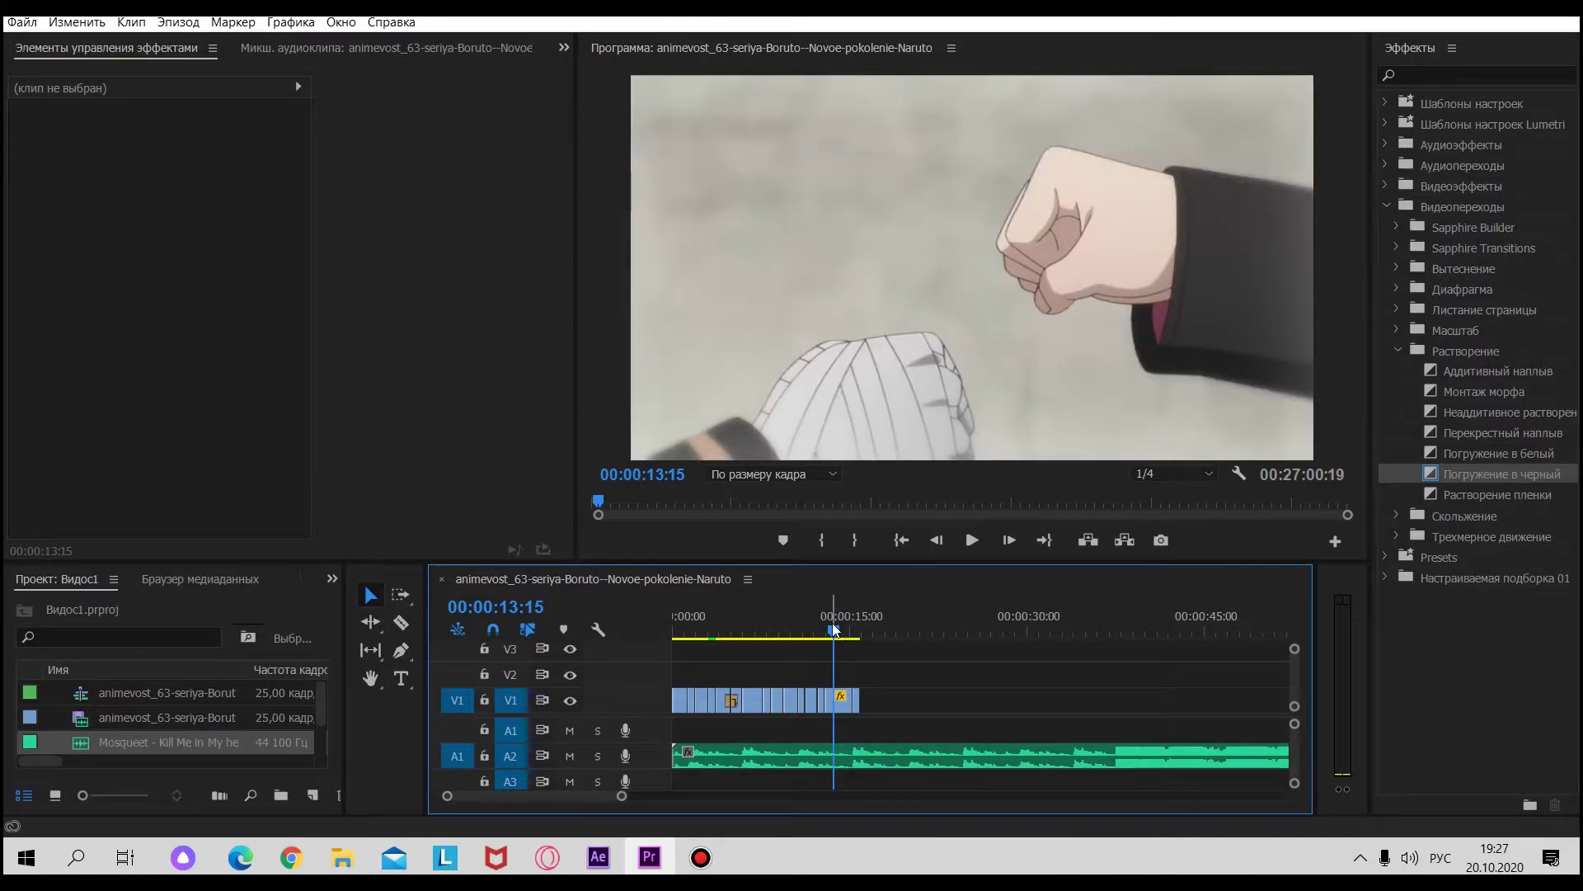
pyautogui.press('space')
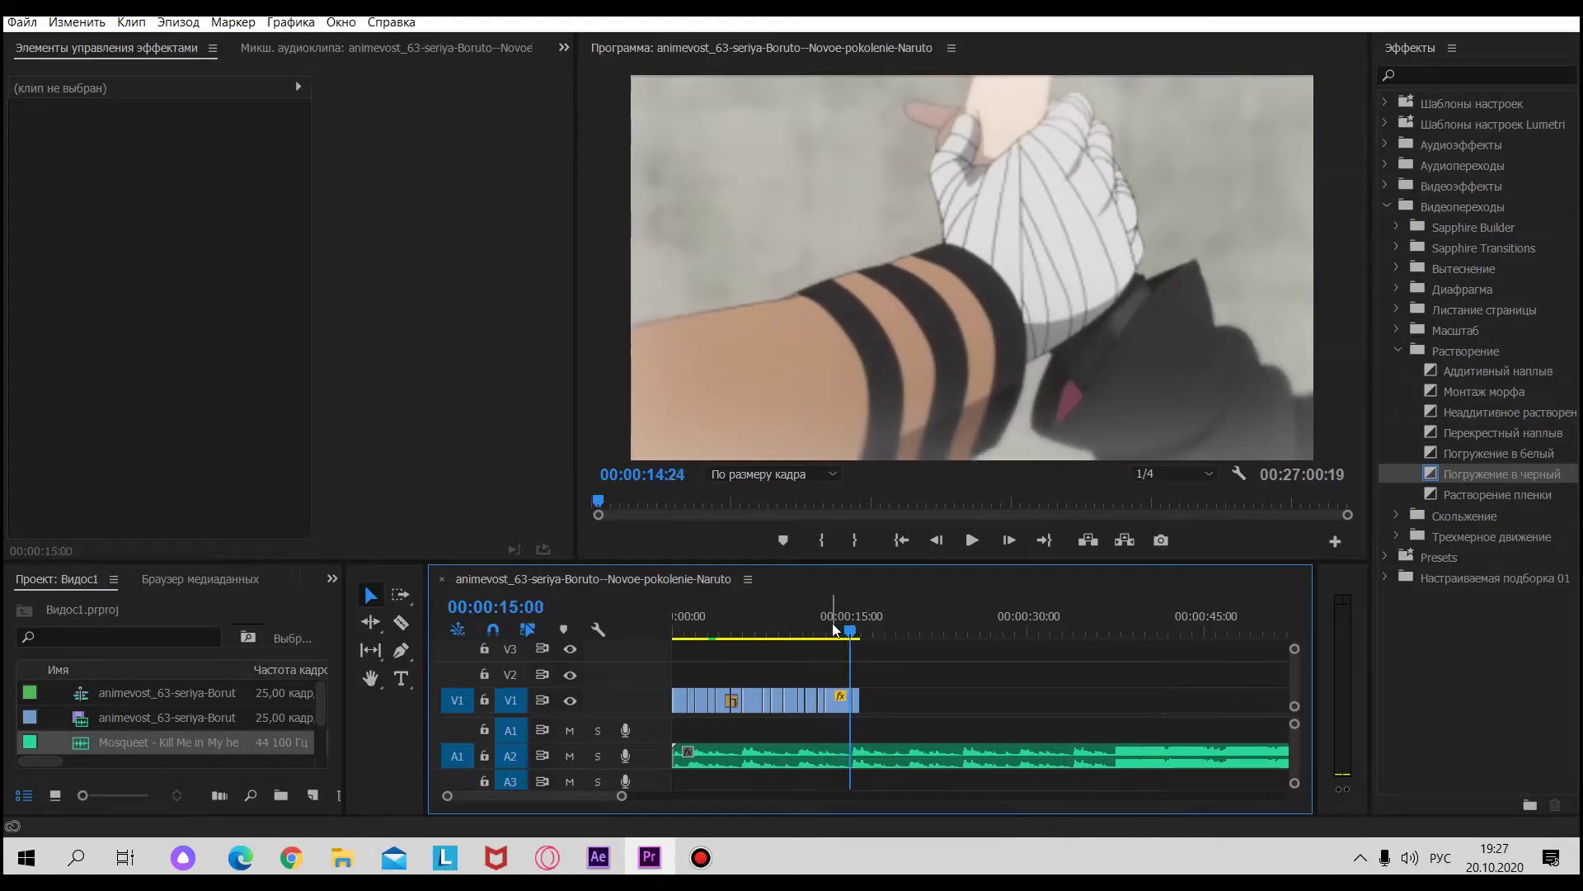
pyautogui.press('j')
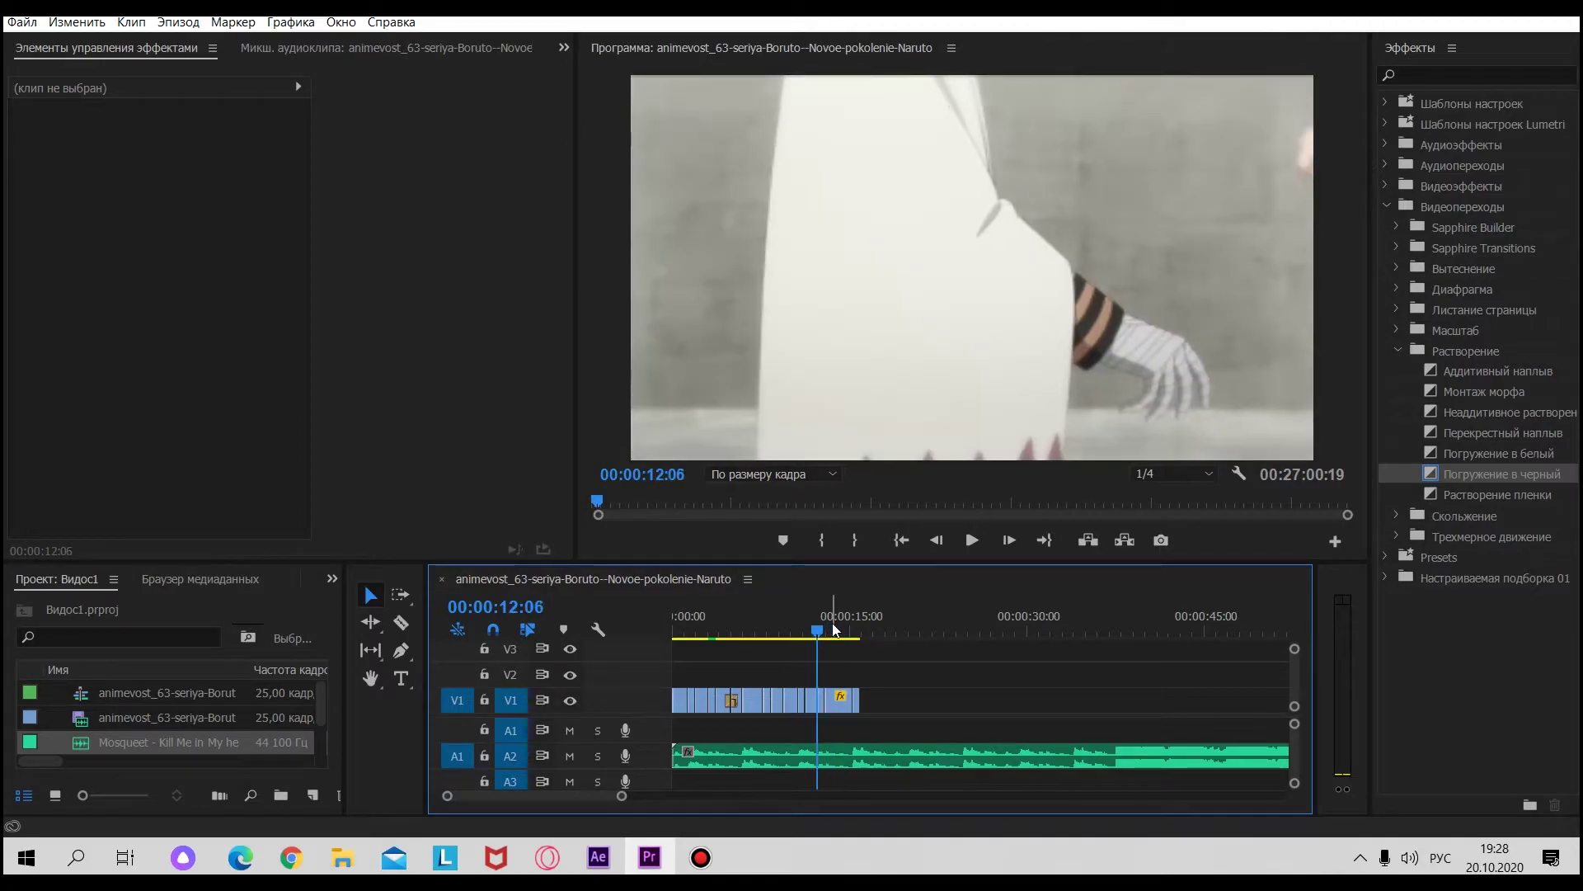
pyautogui.press('l')
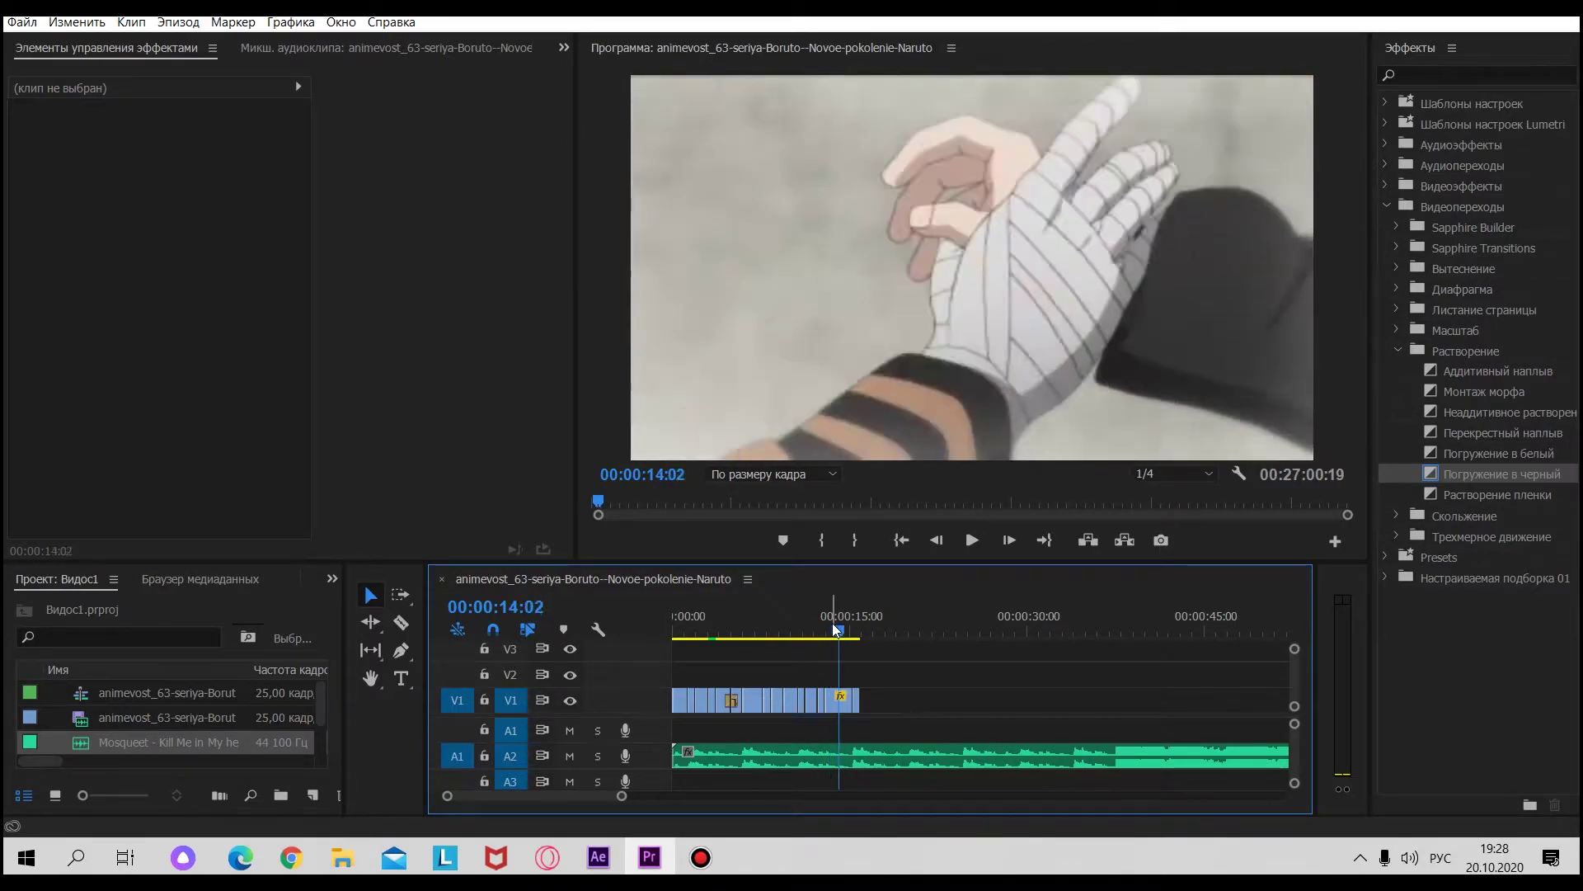
pyautogui.press('j')
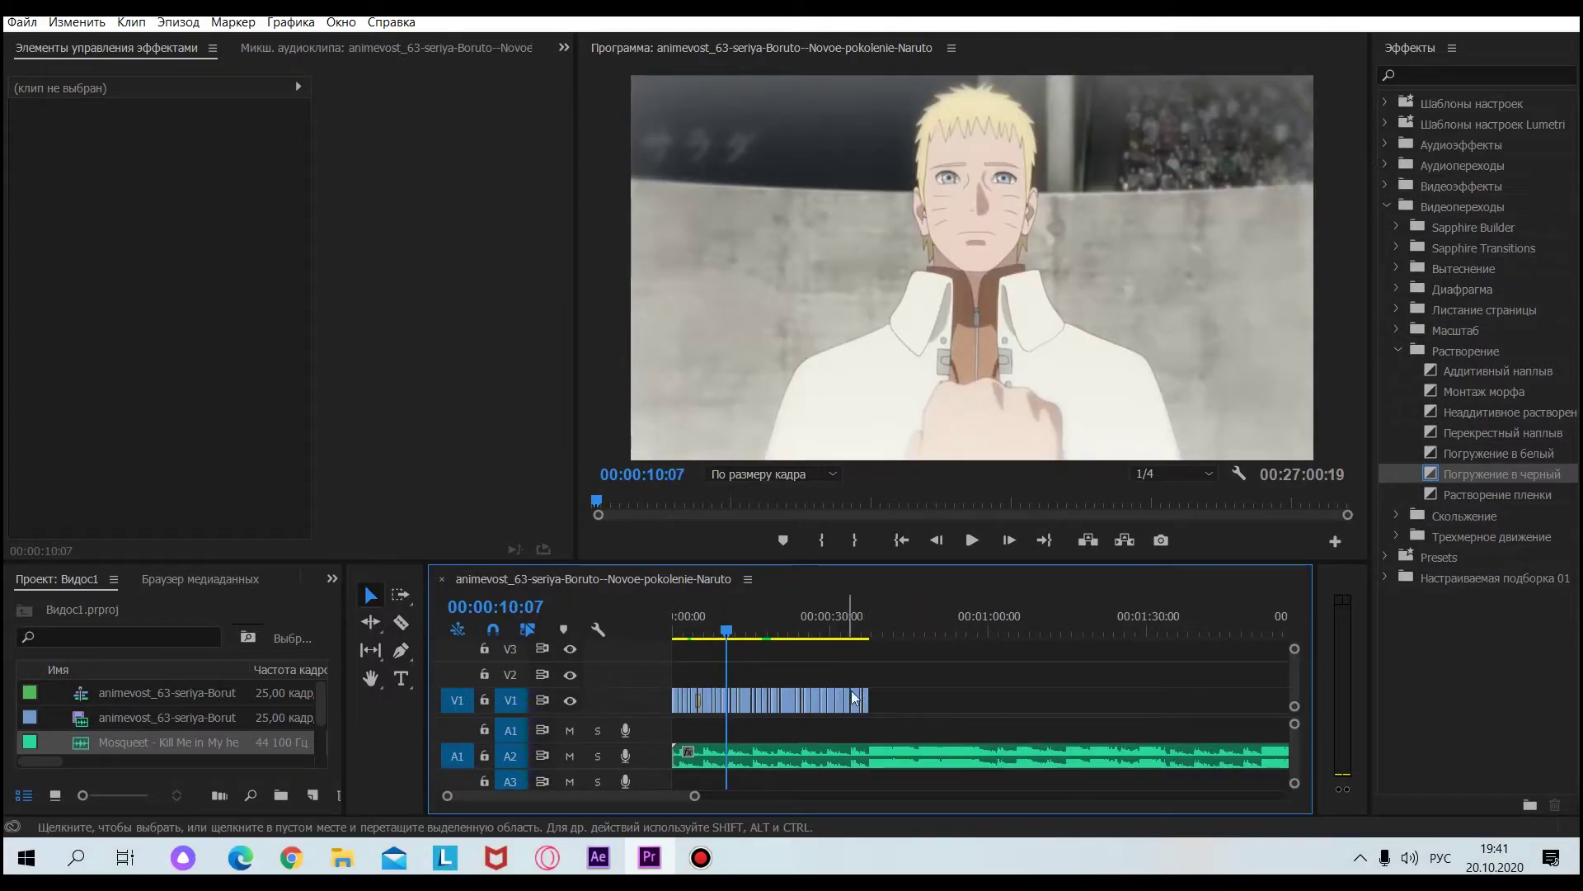
# - Show the whole sequence, including the leftover episode footage that follows the music track
pyautogui.moveTo(695, 796); pyautogui.dragTo(1221, 806)
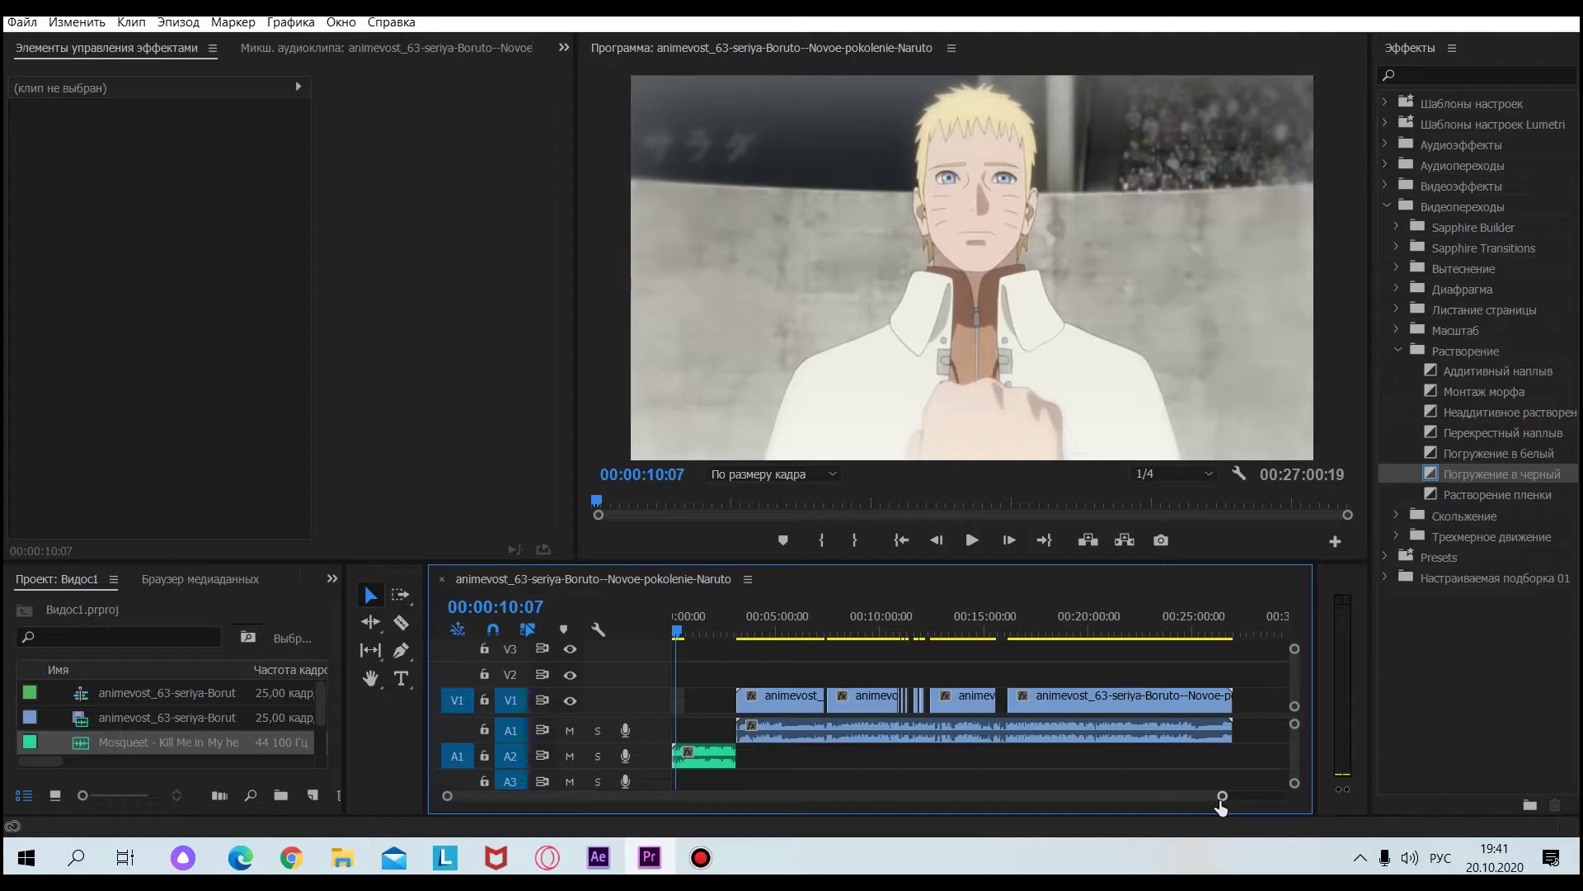